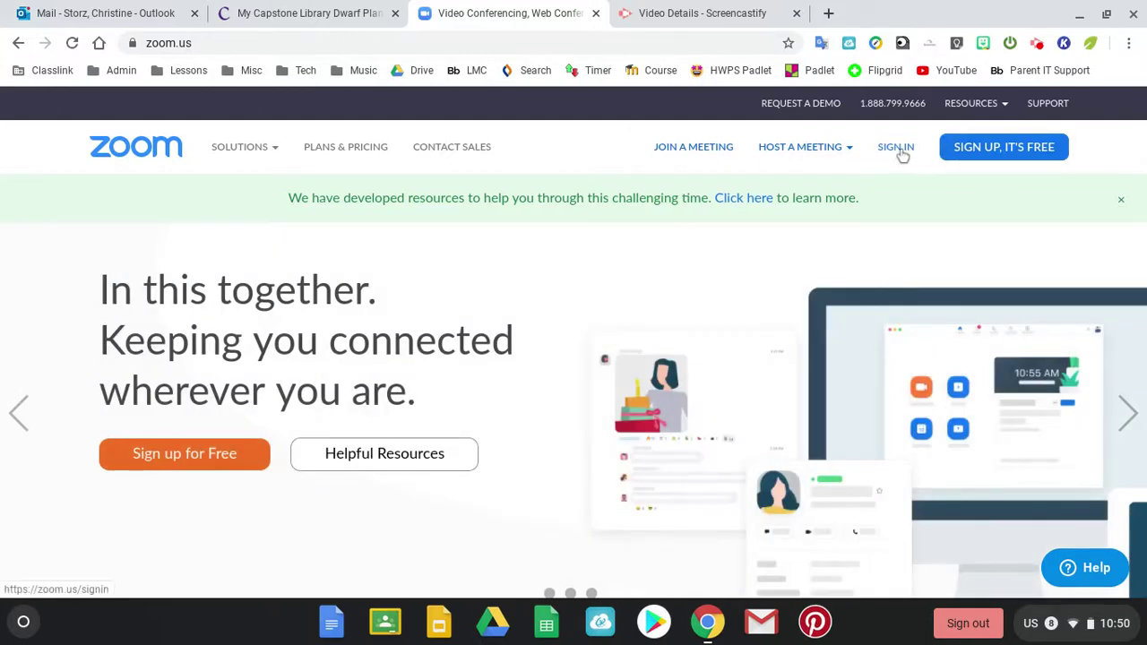
# Step: Sign in to the Zoom website with the Google account
pyautogui.click(897, 148)
pyautogui.scroll(-3, 879, 293)
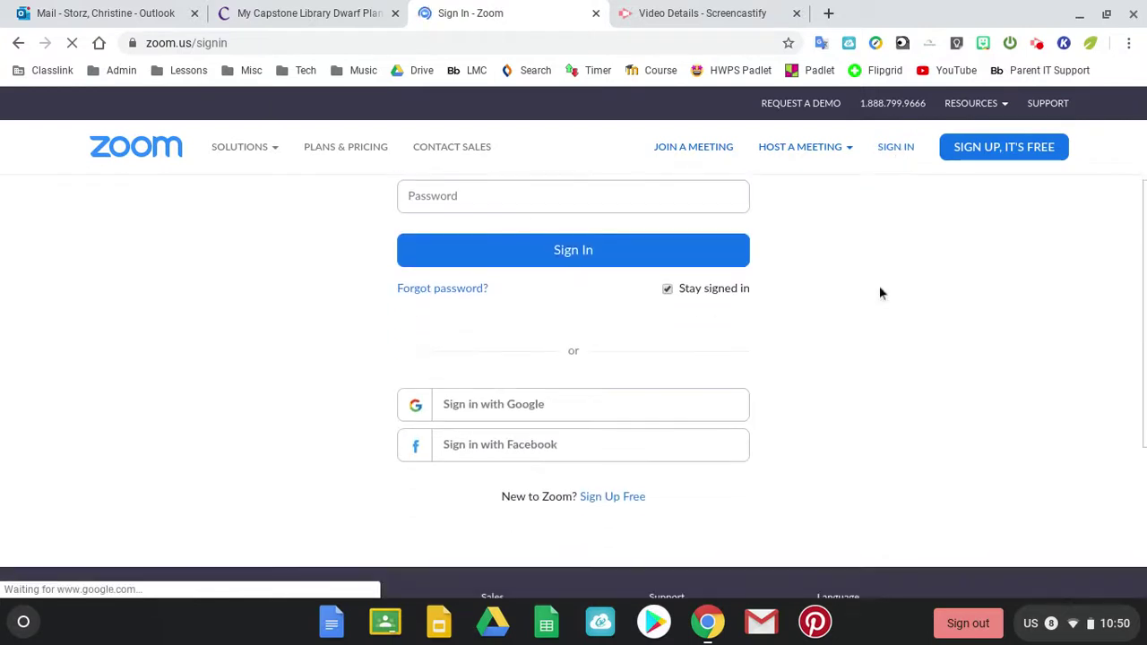
pyautogui.click(584, 414)
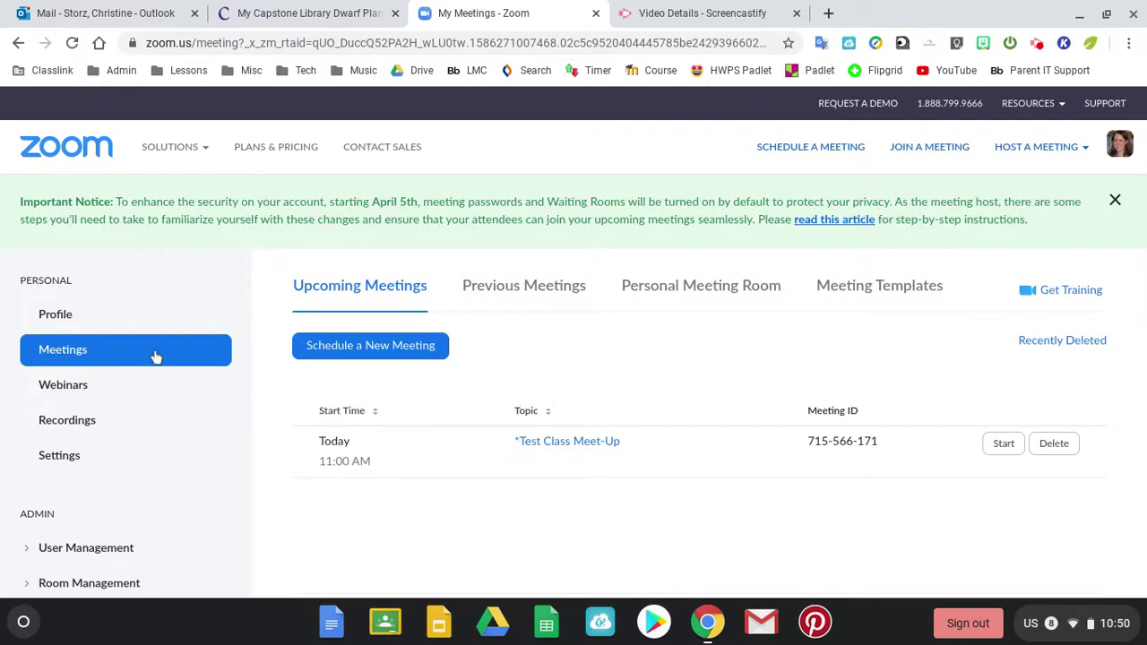
# Step: Start scheduling a new meeting with the topic "Class Meet-Up" and make it a recurring meeting
pyautogui.click(338, 347)
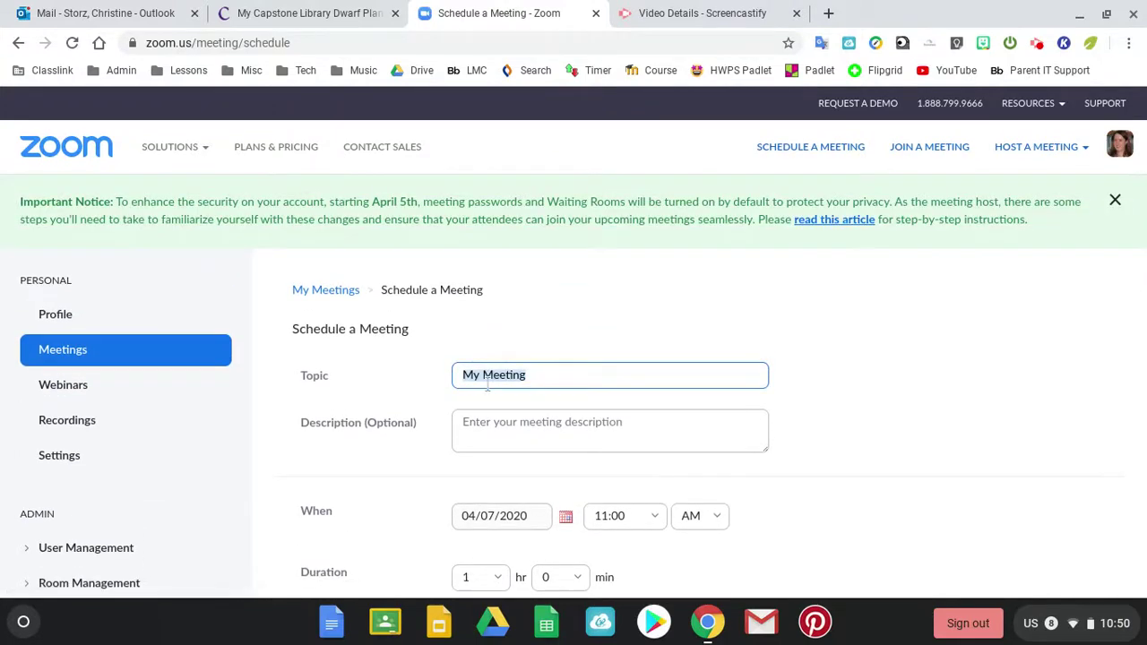
pyautogui.write('Class Meet-Up')
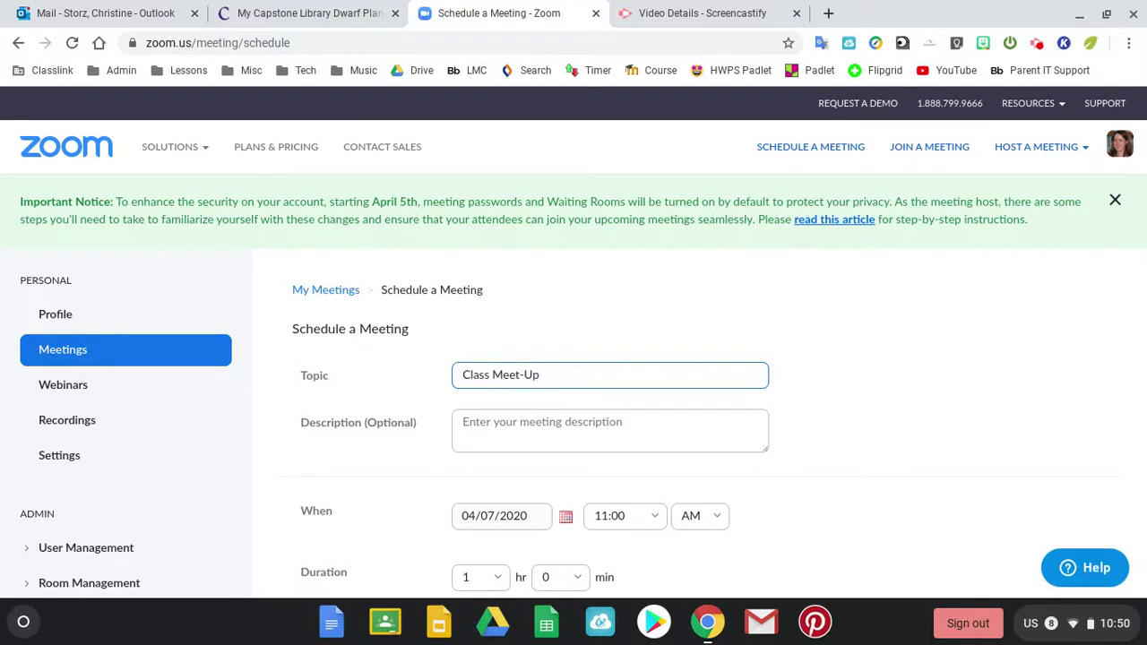
pyautogui.scroll(-2, 524, 352)
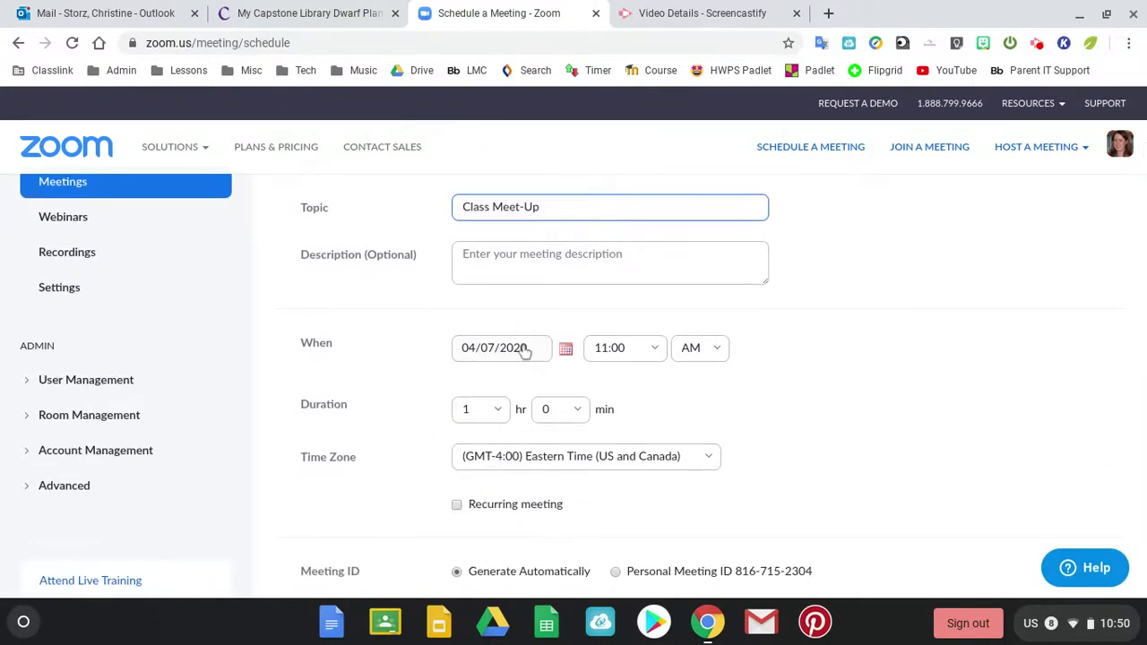
pyautogui.scroll(-1, 427, 362)
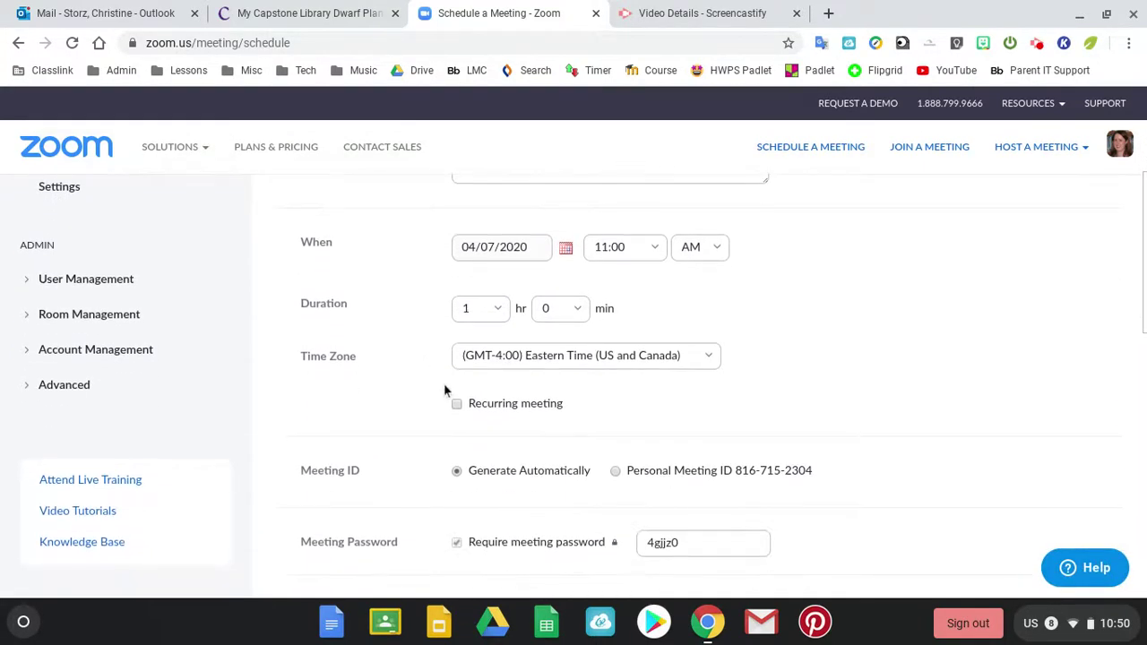
pyautogui.click(457, 404)
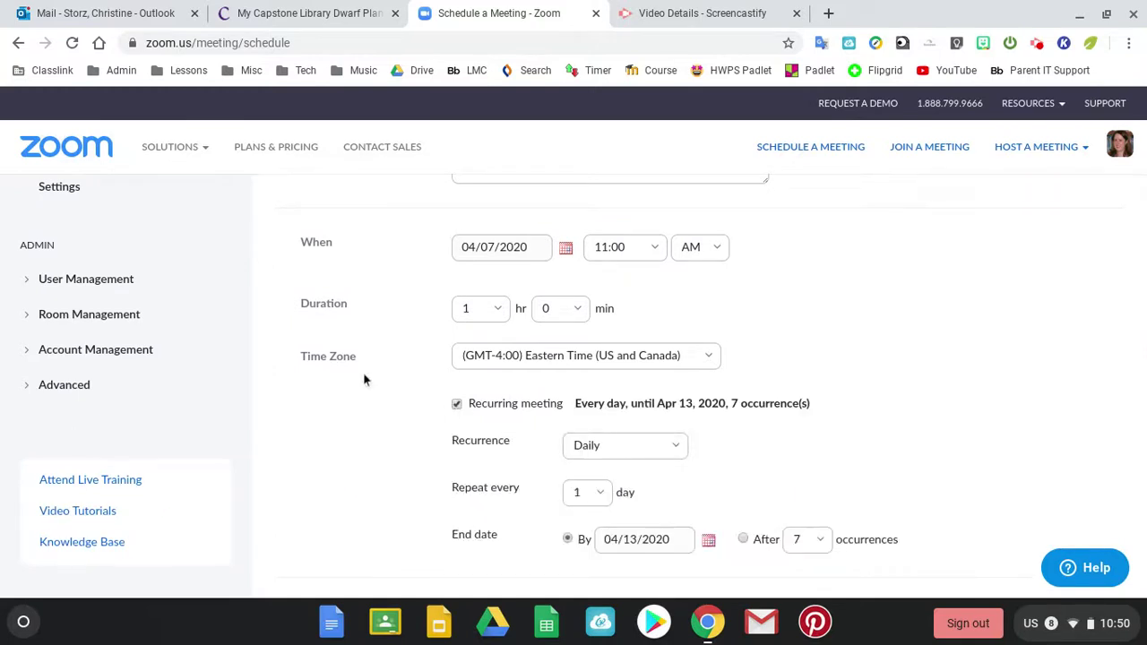
# Step: Review the password, video, audio and waiting room options, and save the scheduled meeting
pyautogui.scroll(-3, 363, 379)
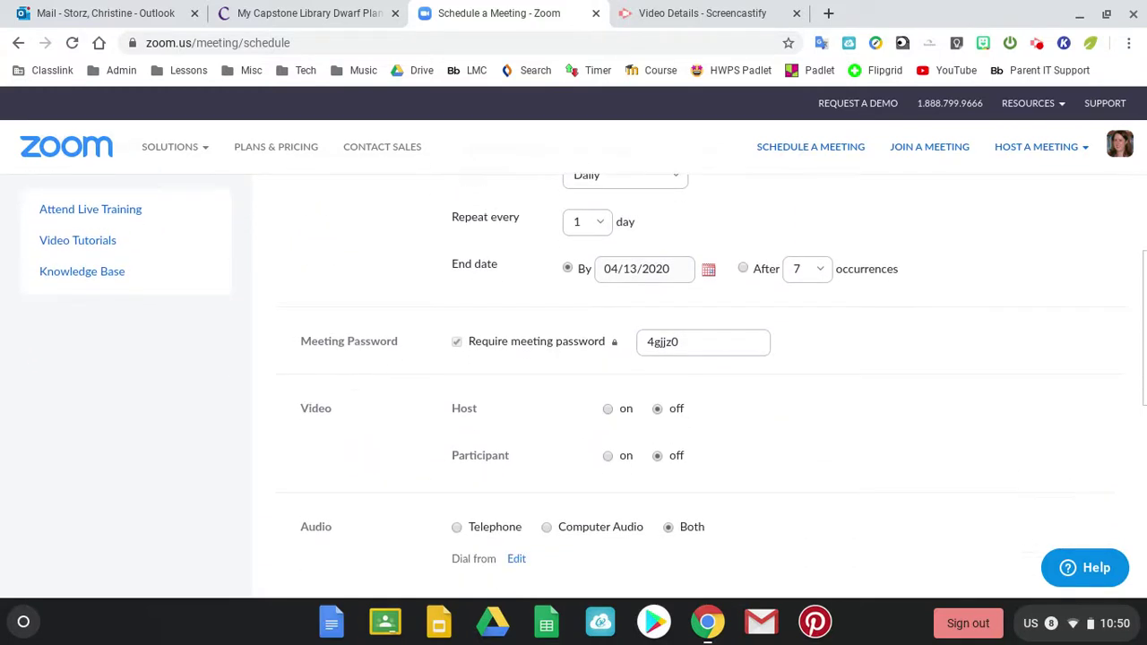
pyautogui.scroll(-1, 363, 379)
pyautogui.scroll(-2, 574, 376)
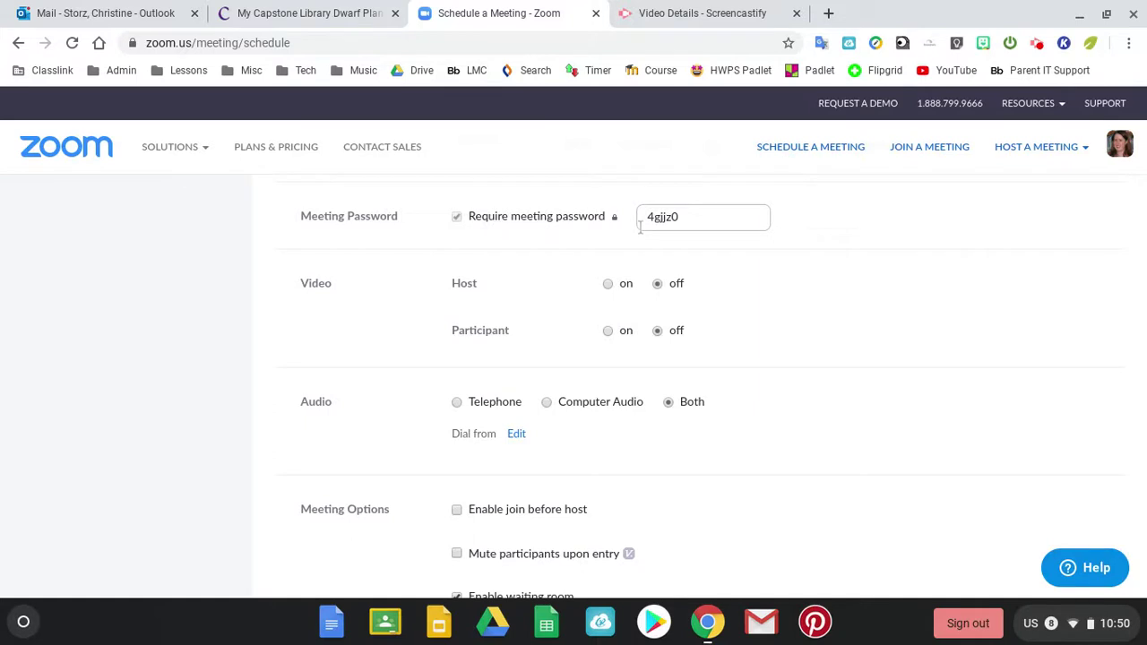
pyautogui.scroll(-3, 639, 228)
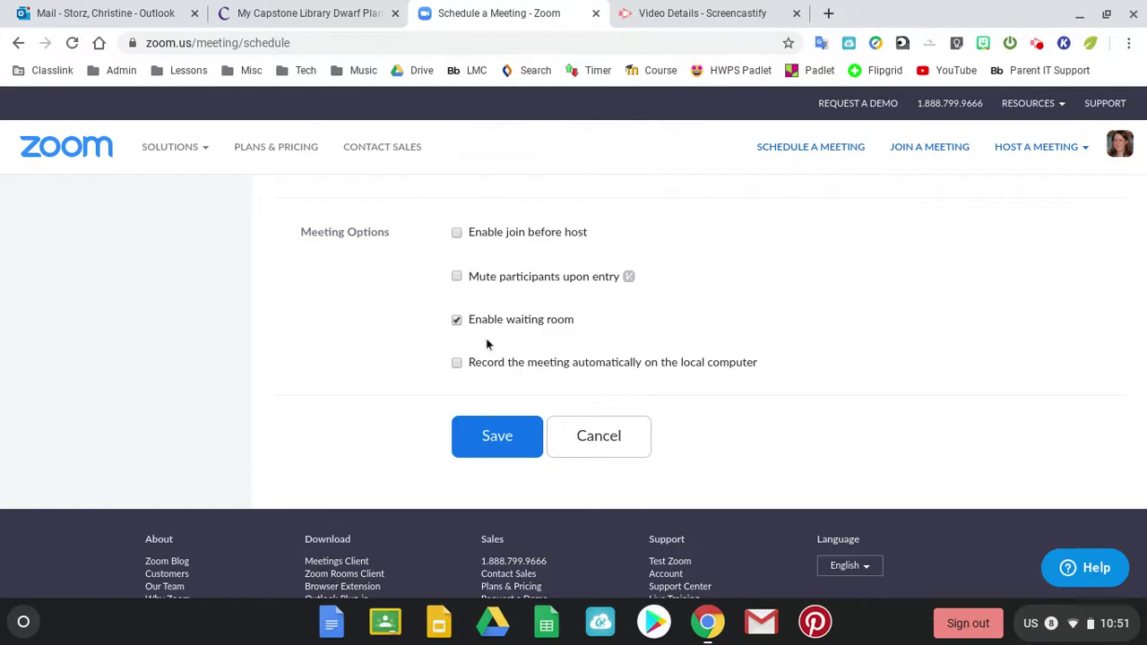
pyautogui.click(513, 430)
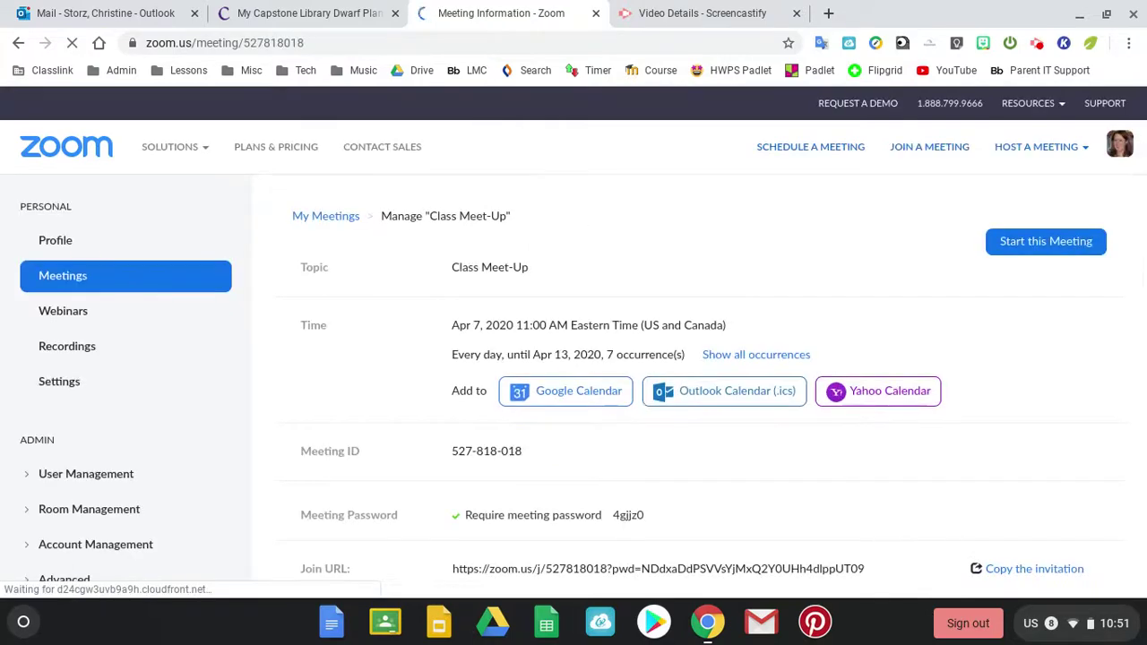
# Step: Copy the full invitation text of the Class Meet-Up meeting to the clipboard
pyautogui.scroll(-3, 513, 429)
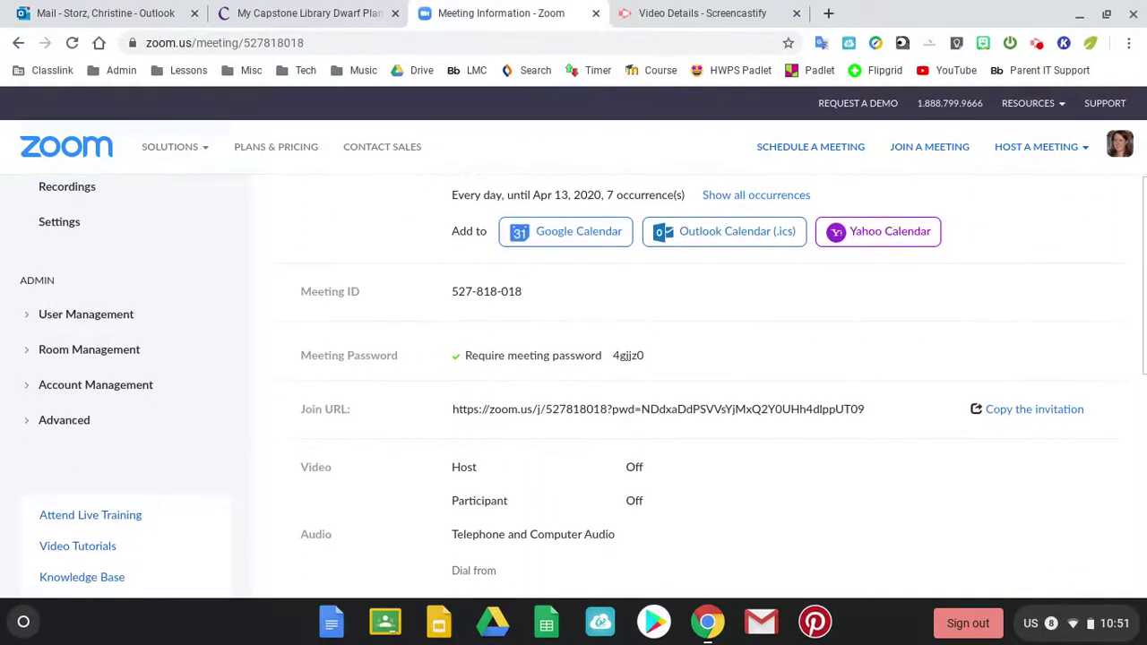
pyautogui.click(1057, 411)
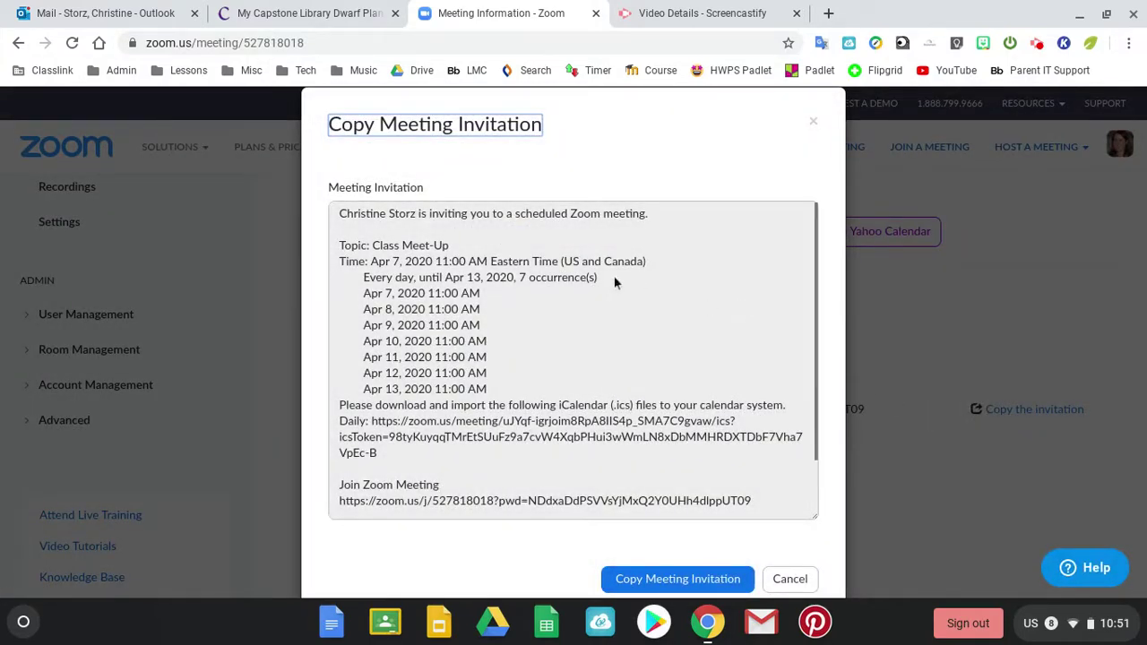
pyautogui.scroll(-2, 615, 280)
pyautogui.scroll(2, 615, 280)
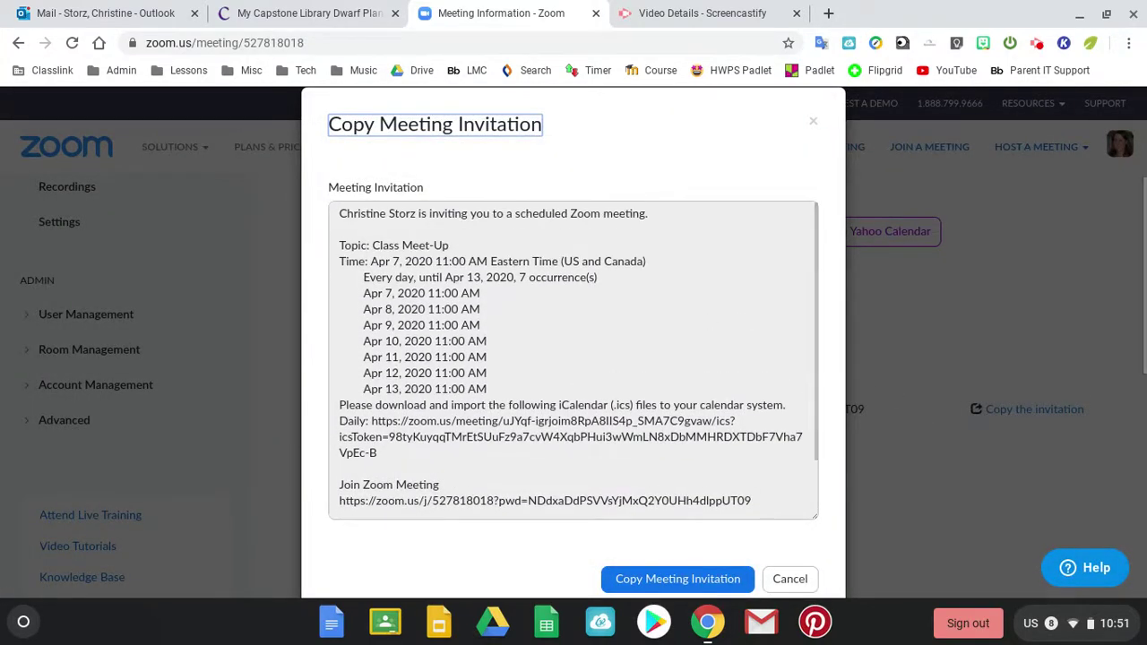
pyautogui.click(652, 579)
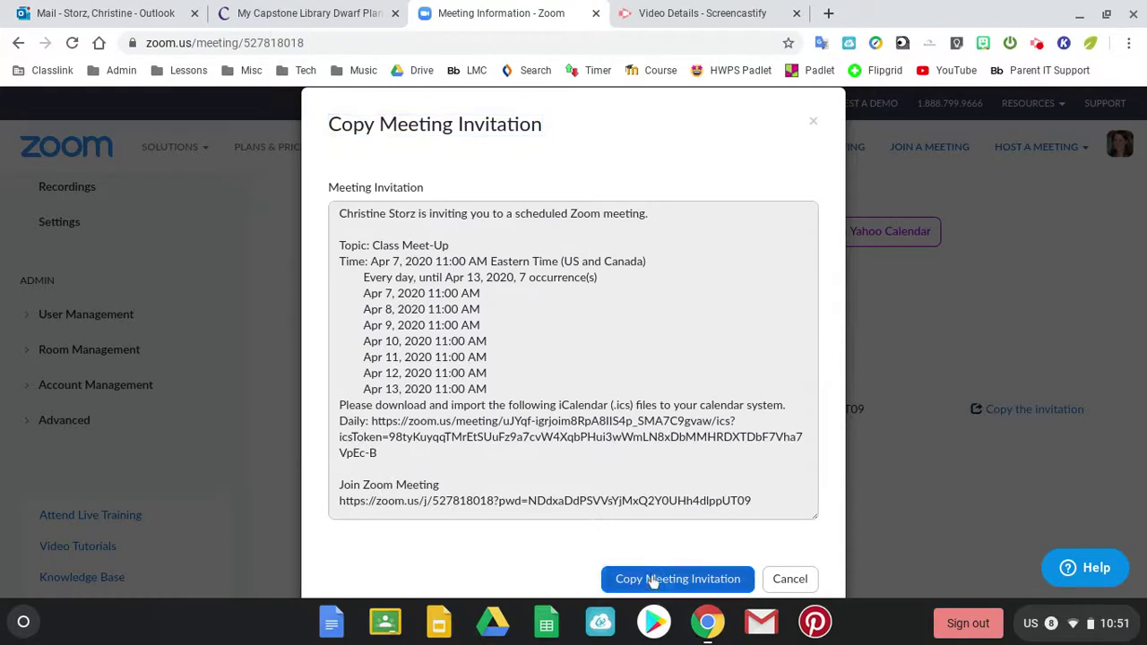
pyautogui.click(638, 394)
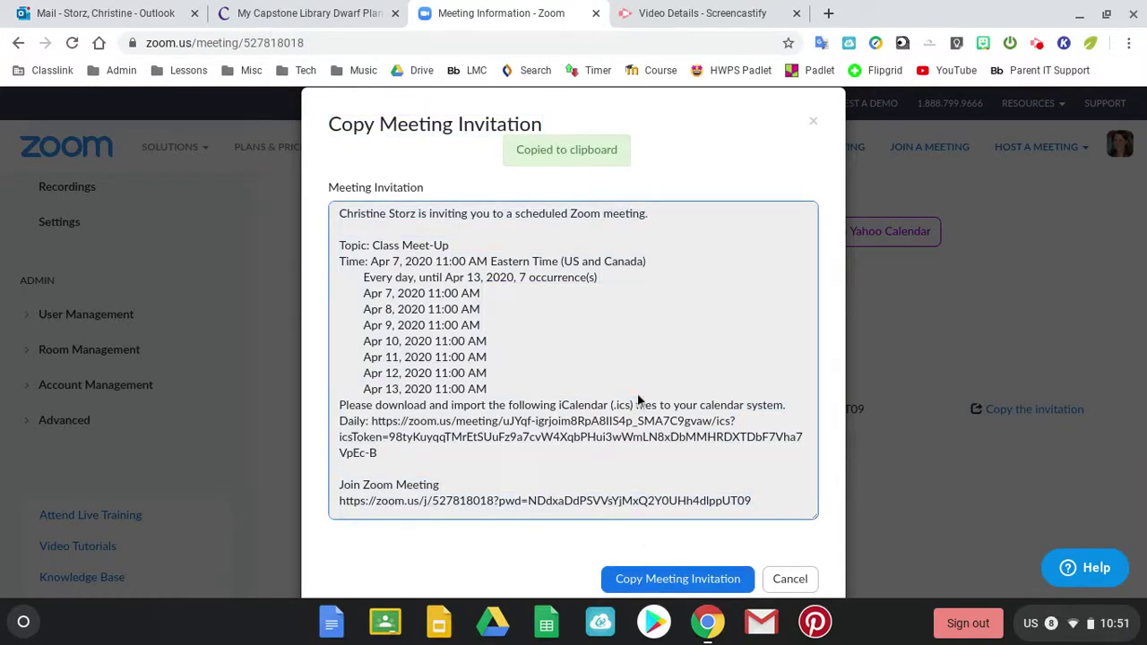
# Step: Start the *Test Class Meet-Up meeting from the meetings list and turn on the host's camera
pyautogui.scroll(-2, 637, 392)
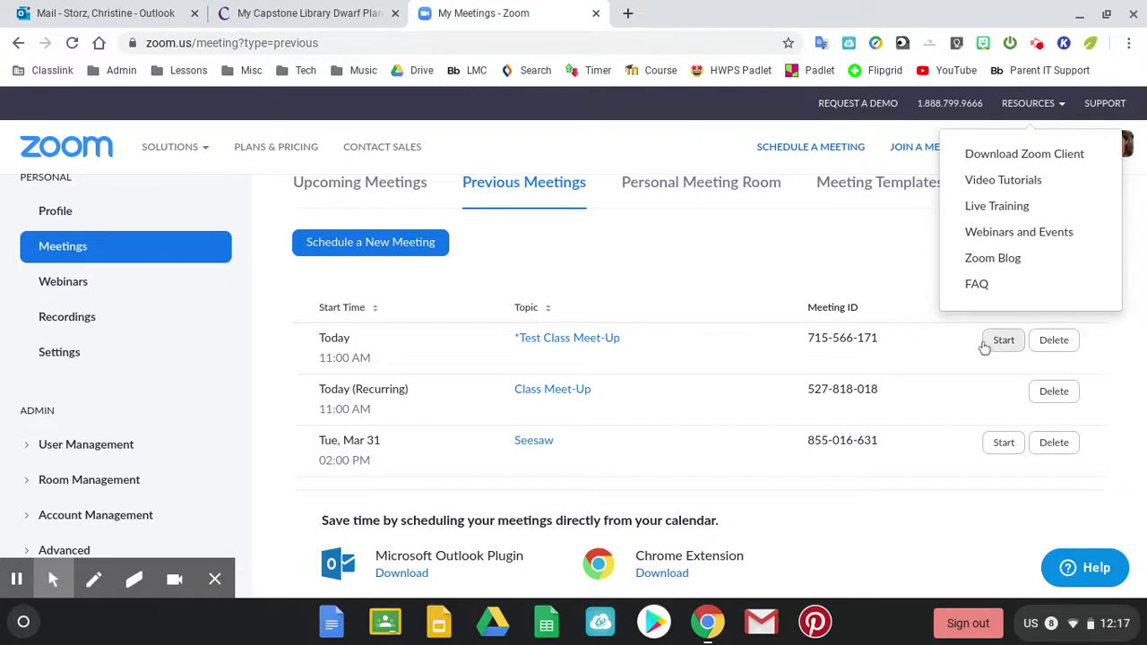
pyautogui.click(999, 345)
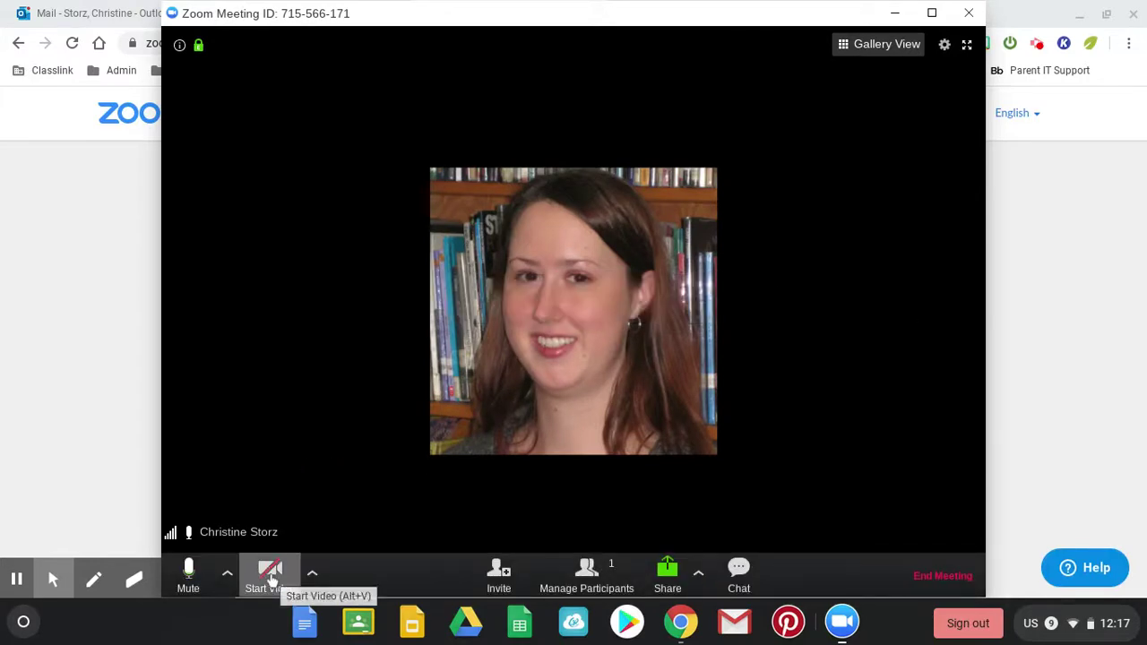
pyautogui.click(271, 575)
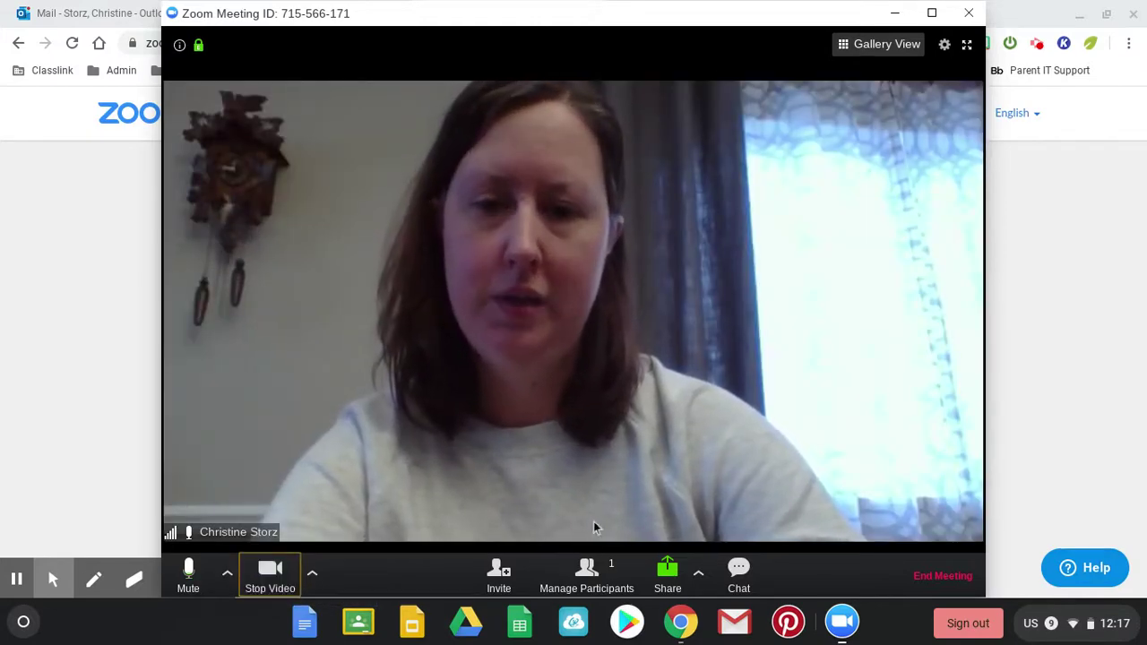
# Step: Show the meeting's participants and admit the person in the waiting room
pyautogui.click(591, 584)
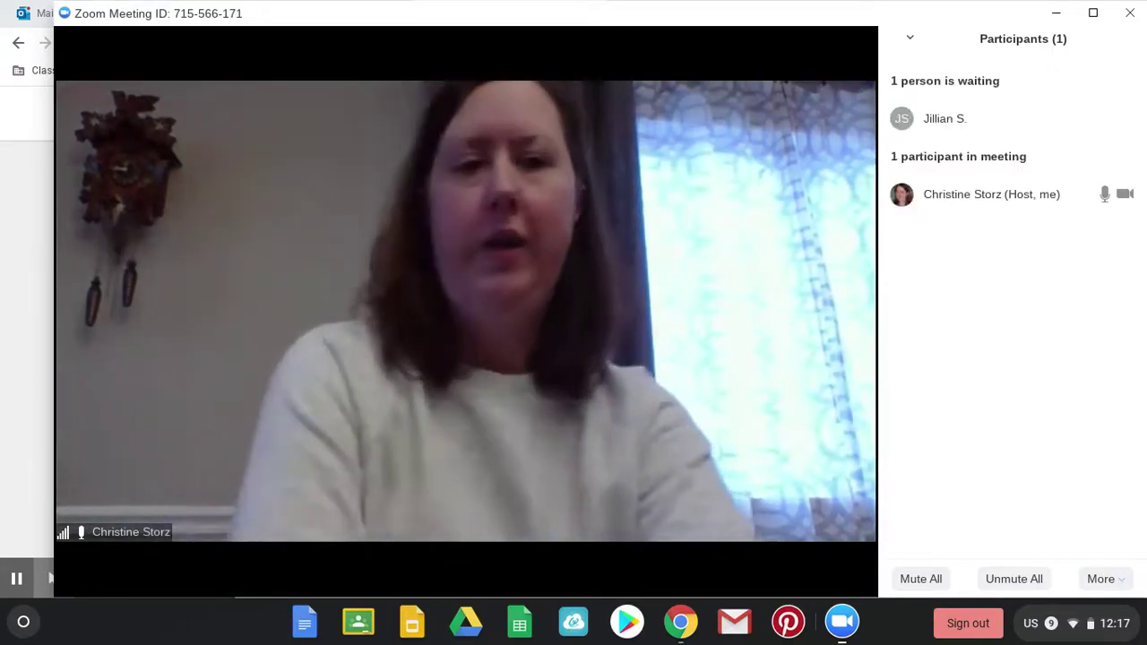
pyautogui.moveTo(963, 122)
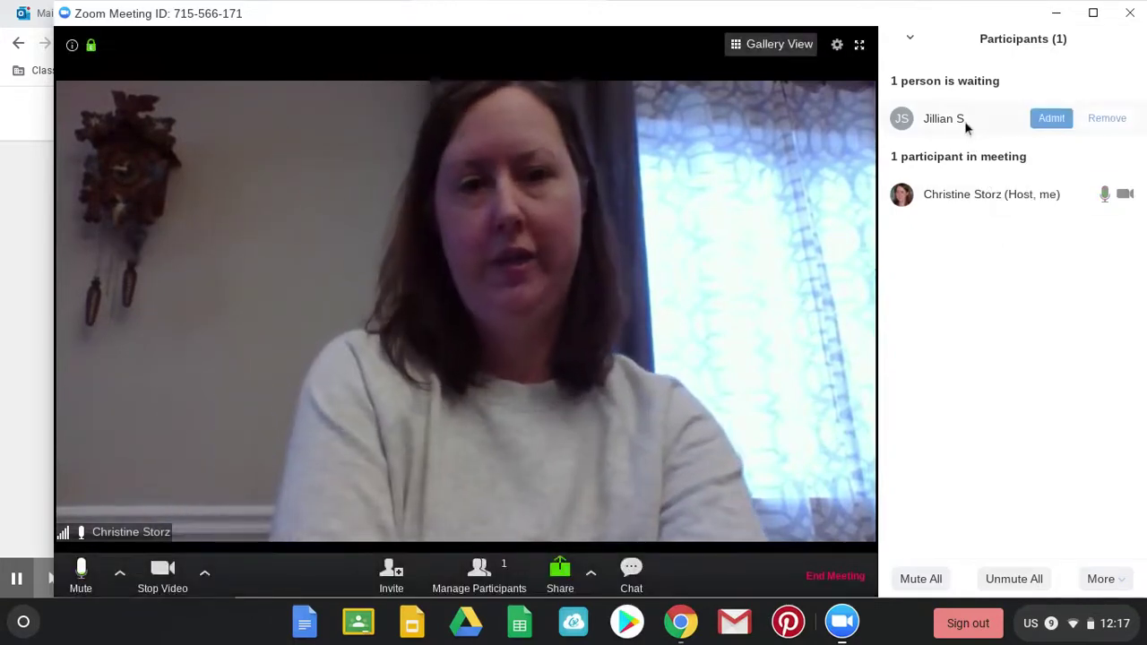
pyautogui.click(1052, 119)
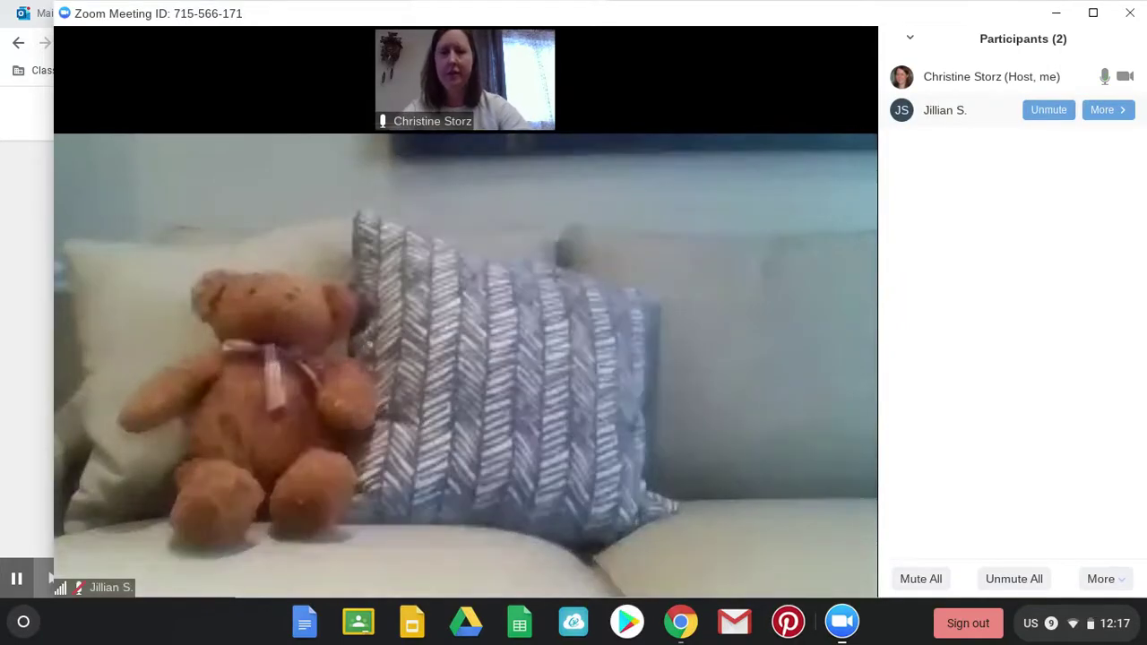
# Step: Mute all current and new participants while allowing them to unmute themselves
pyautogui.moveTo(756, 144)
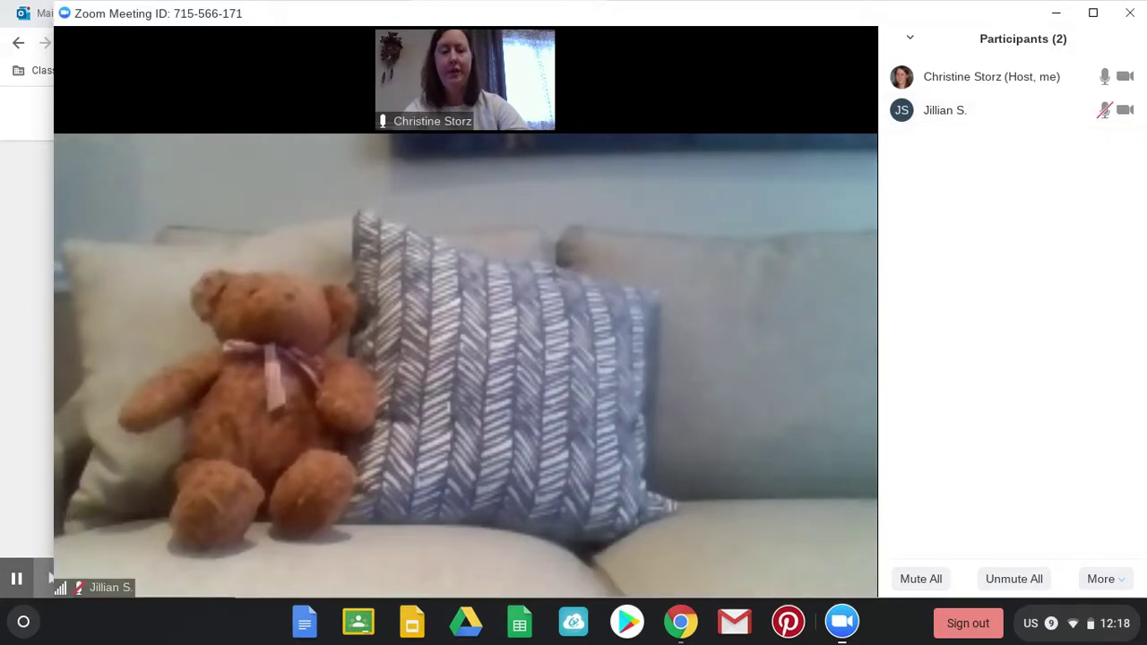
pyautogui.click(914, 580)
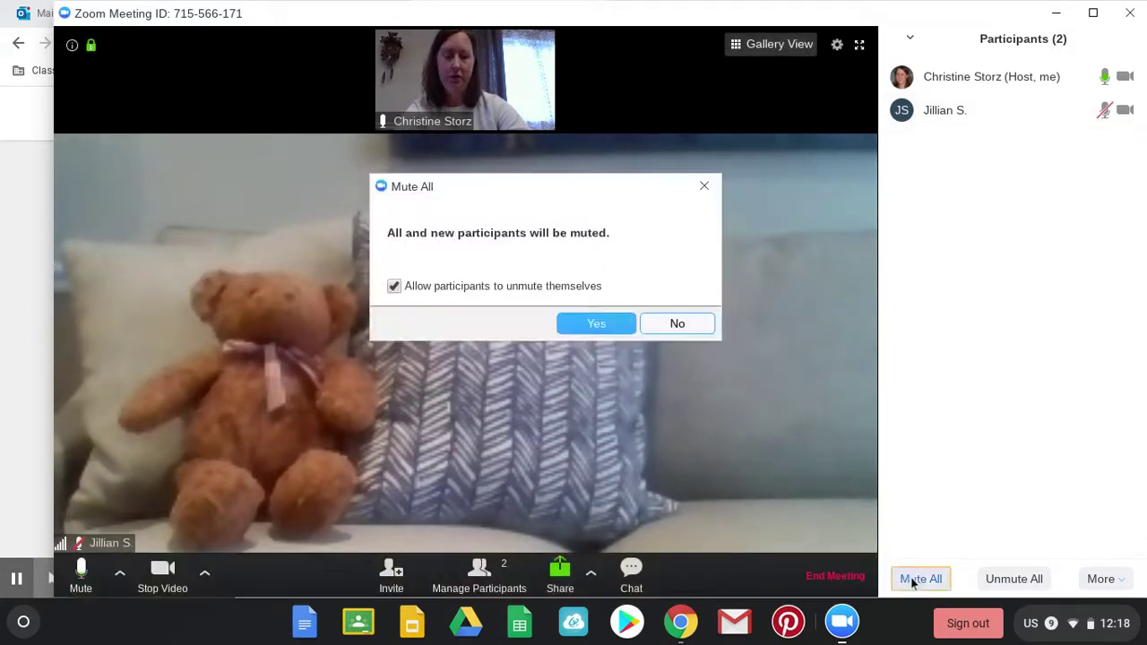
pyautogui.click(596, 324)
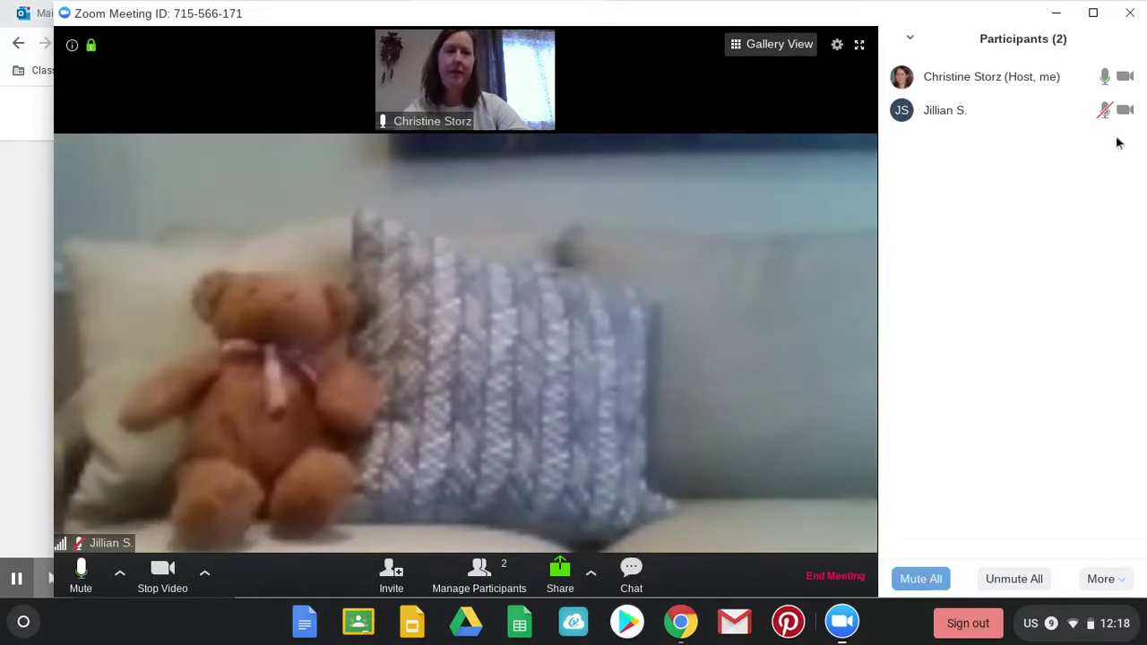
# Step: Try to unmute the admitted participant and view the other management options available for them
pyautogui.moveTo(1094, 115)
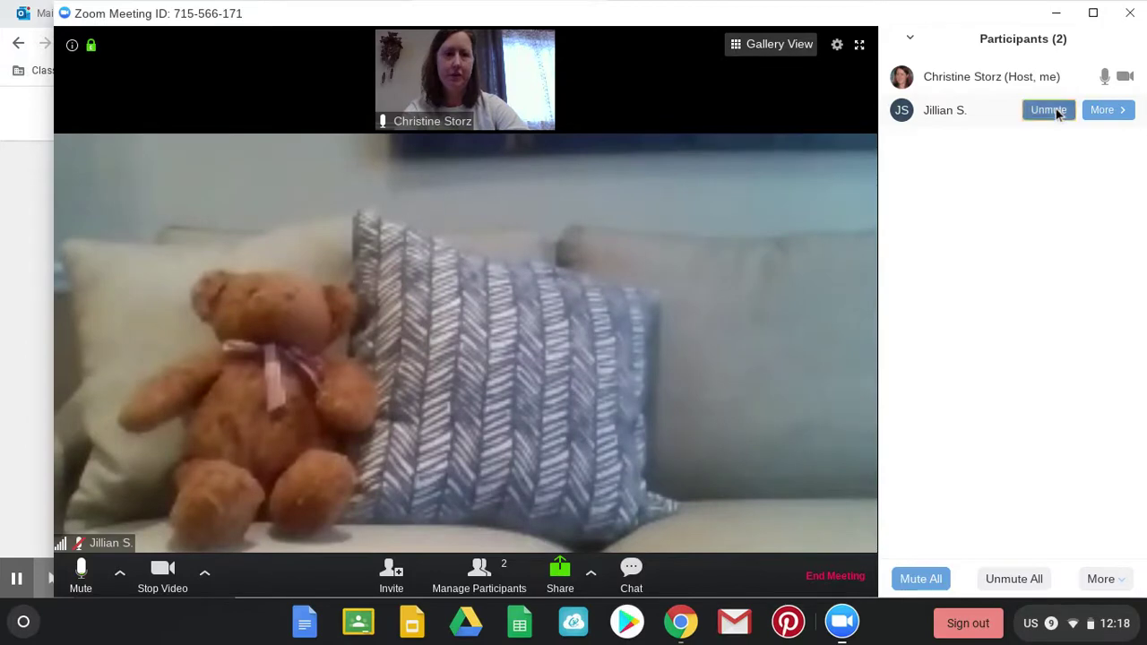
pyautogui.click(1056, 108)
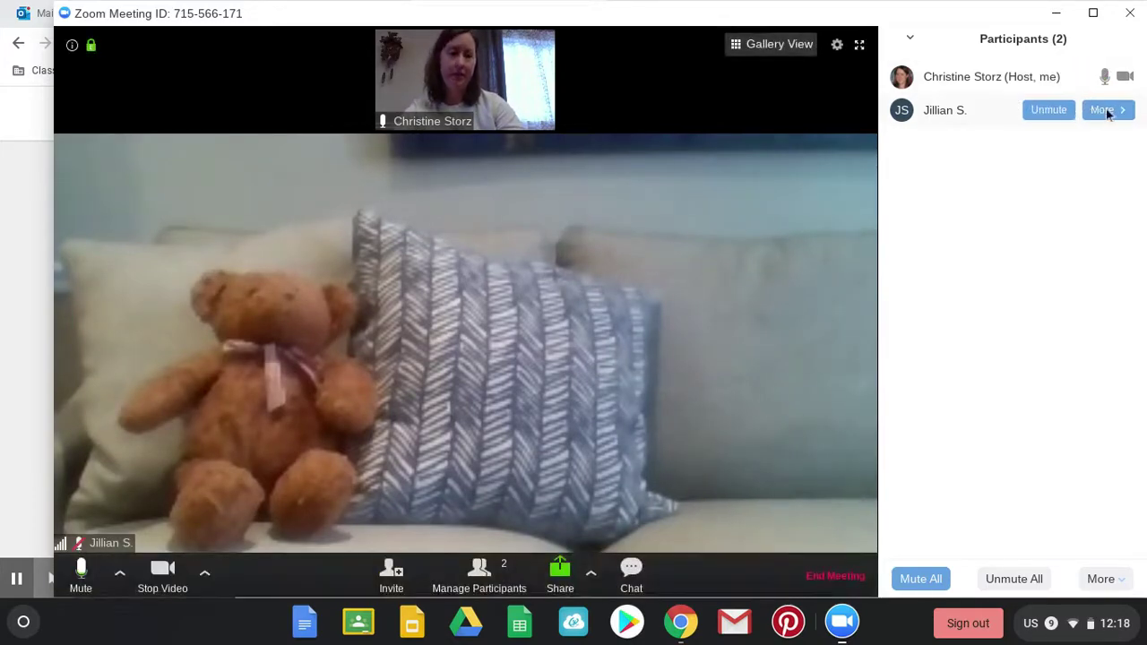
pyautogui.click(1119, 114)
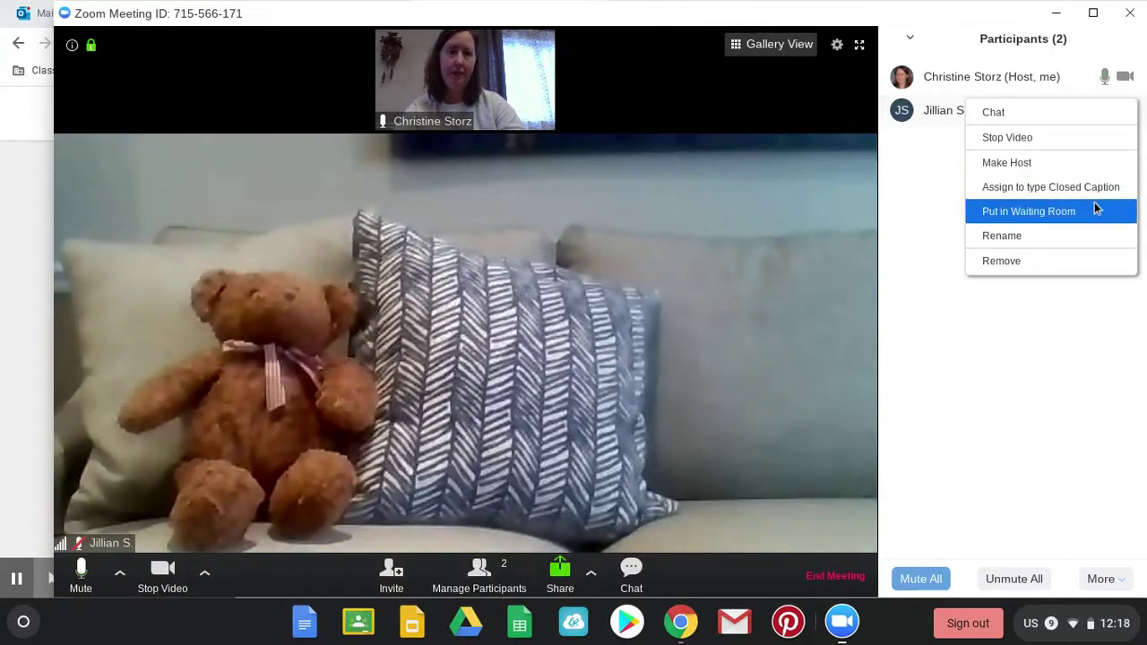
pyautogui.click(956, 314)
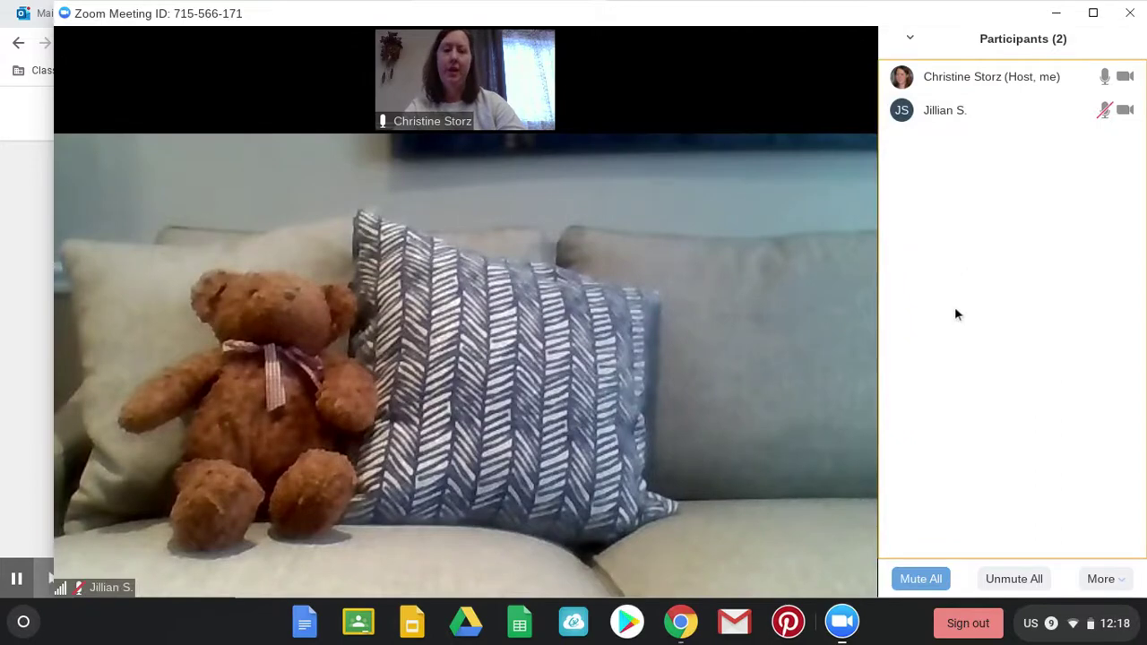
# Step: Pin the host's own video as the main picture, and switch the meeting to Gallery View
pyautogui.moveTo(697, 243)
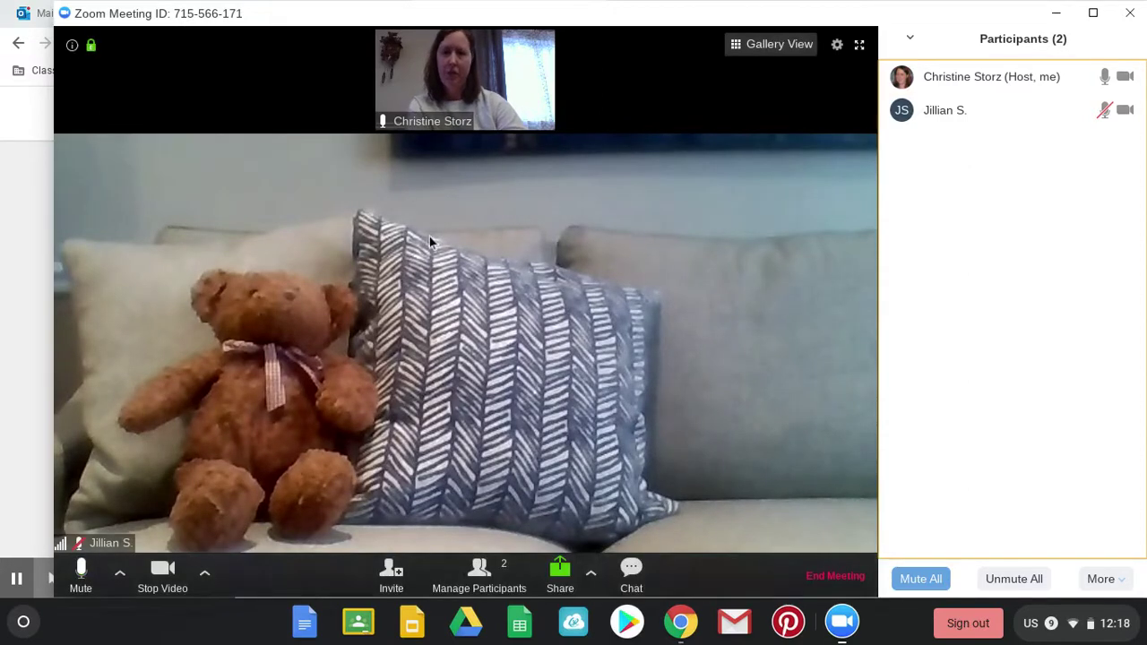
pyautogui.click(390, 47)
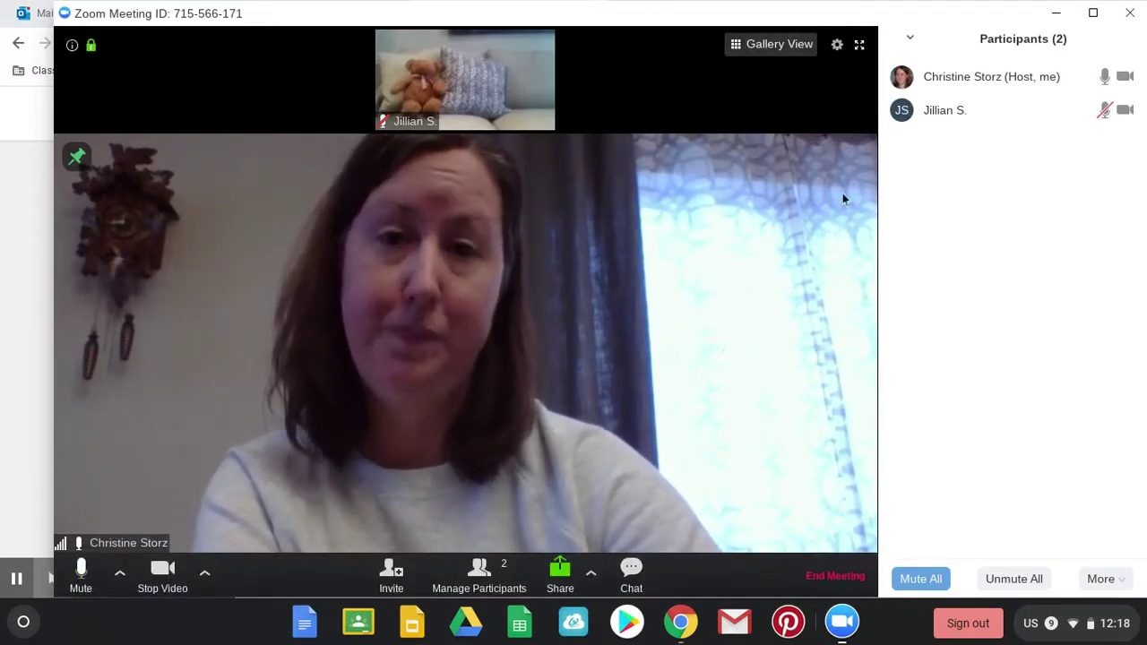
pyautogui.click(760, 47)
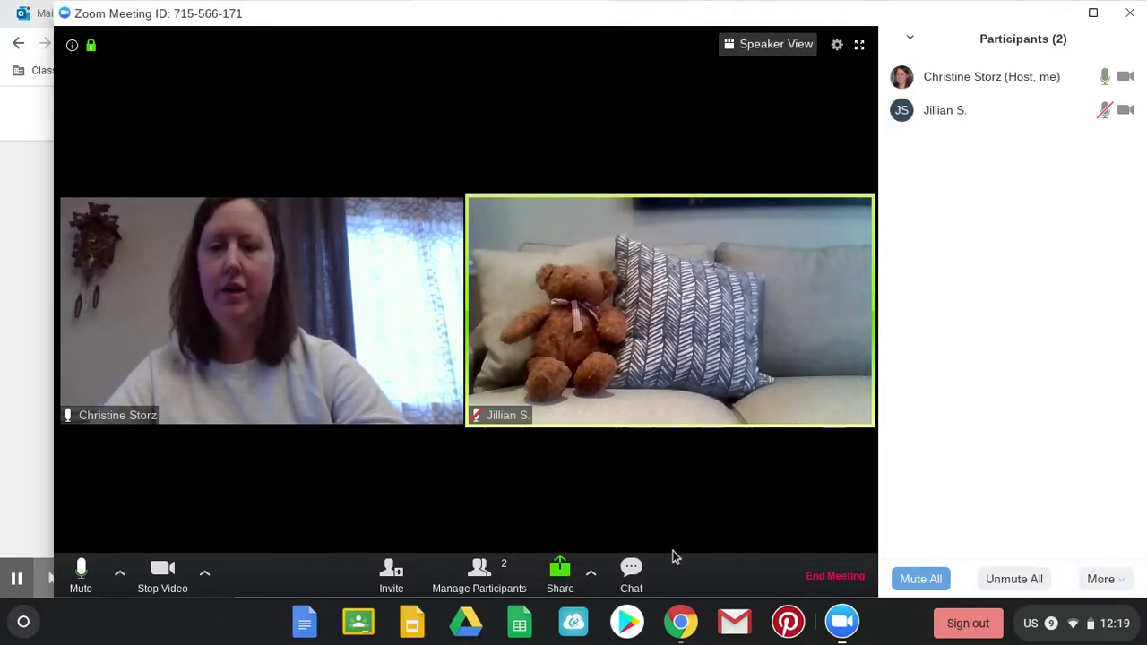
# Step: Open the meeting chat and set attendees to be allowed to chat with "No one"
pyautogui.click(632, 572)
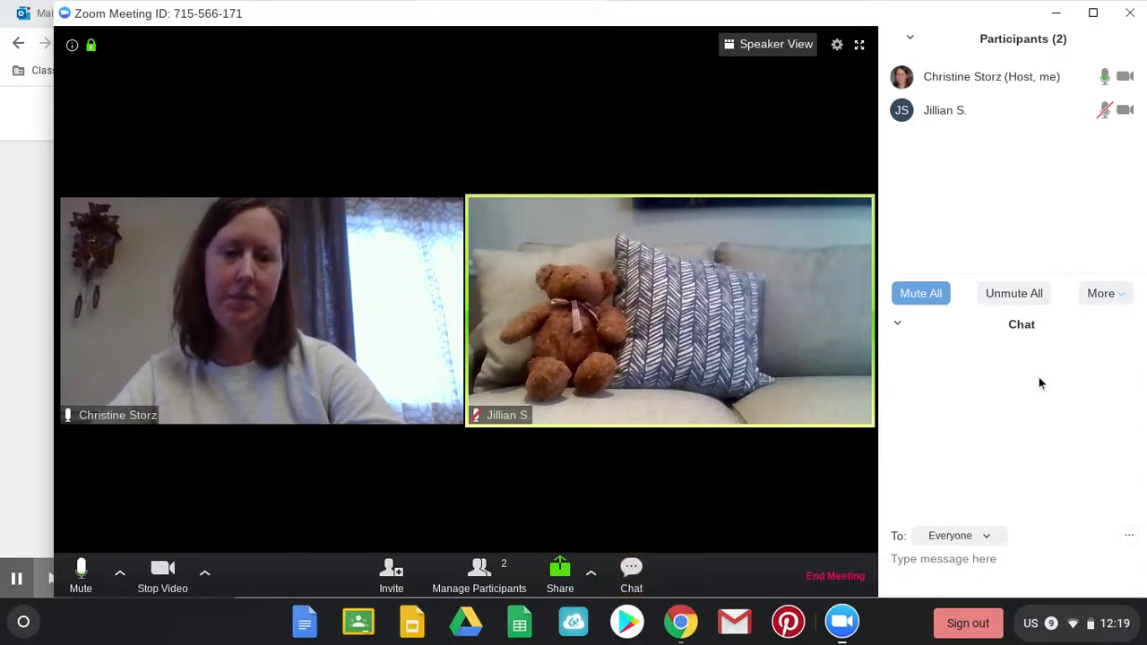
pyautogui.click(1130, 537)
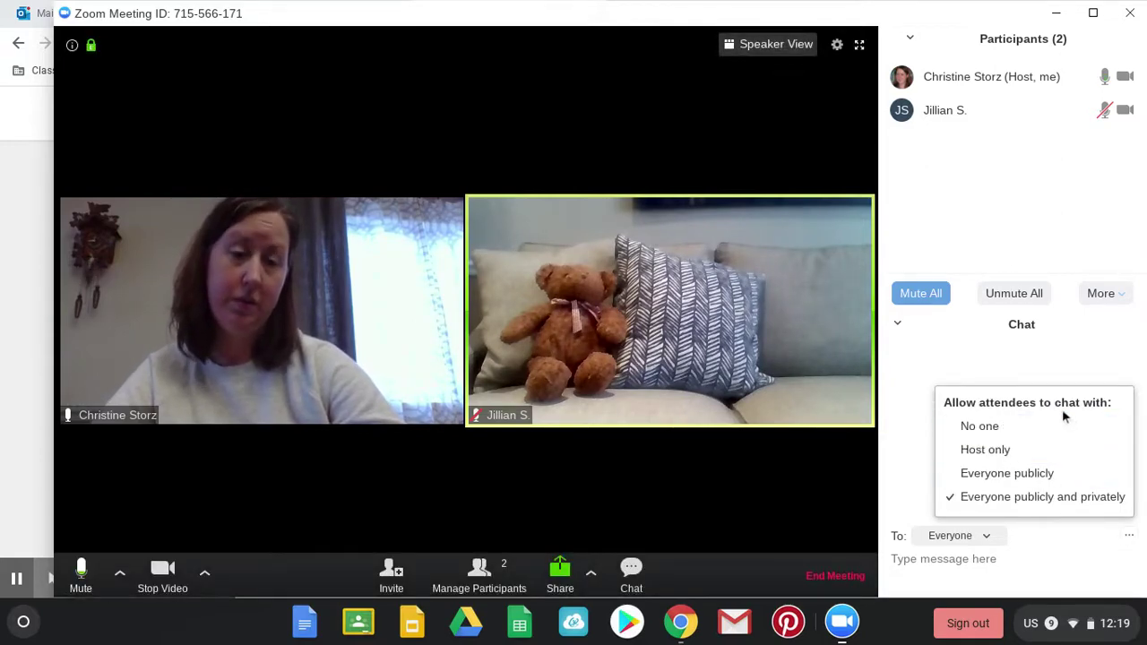
pyautogui.click(1002, 431)
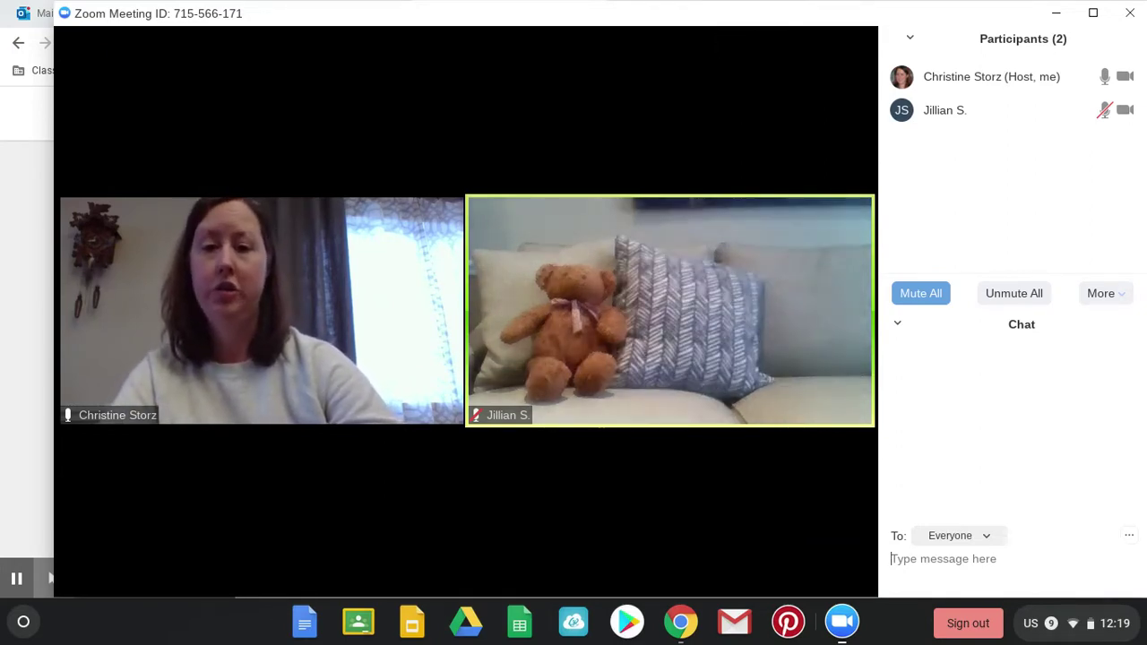
# Step: Share the entire desktop with the meeting participants and bring up the My Capstone Library dwarf planets book in the browser
pyautogui.moveTo(860, 445)
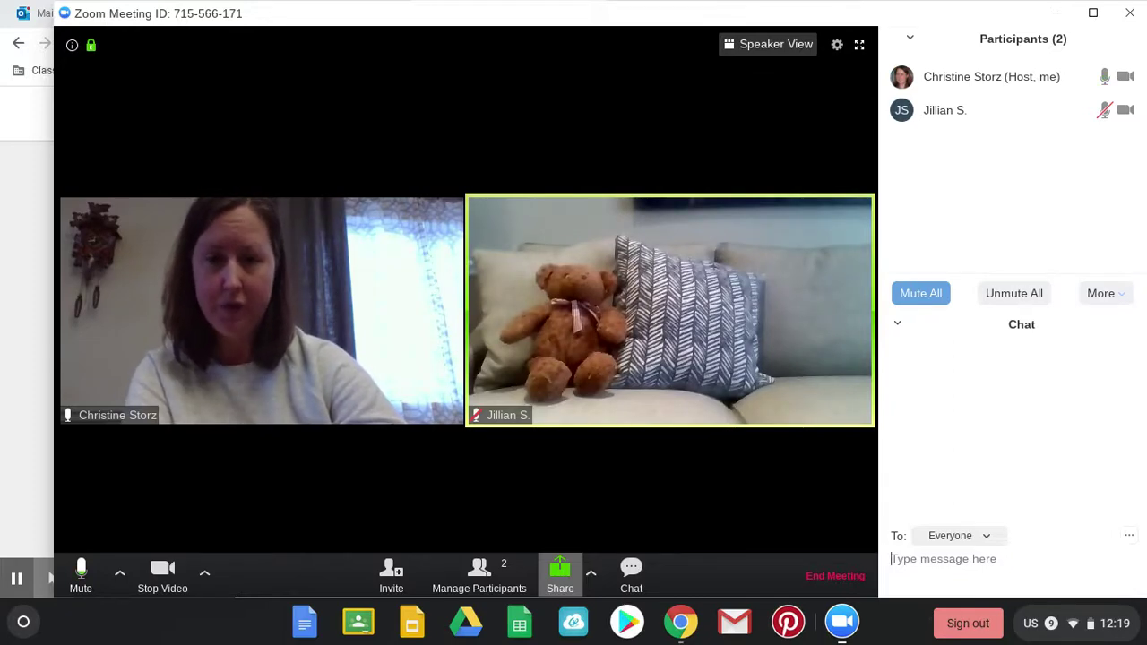
pyautogui.click(560, 573)
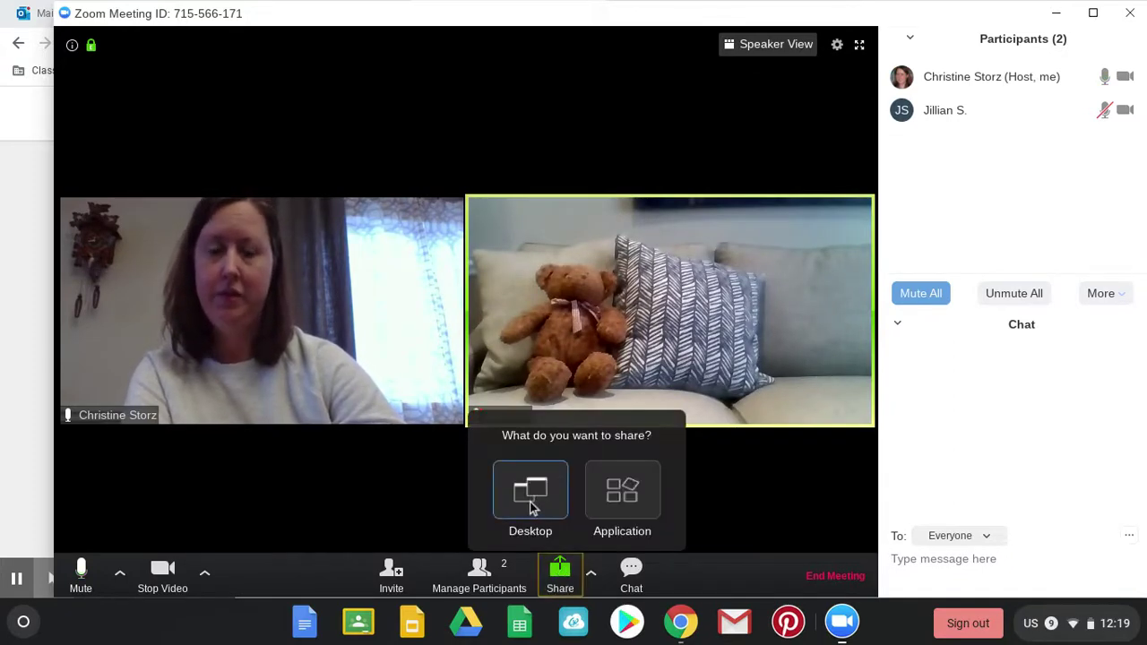
pyautogui.click(531, 507)
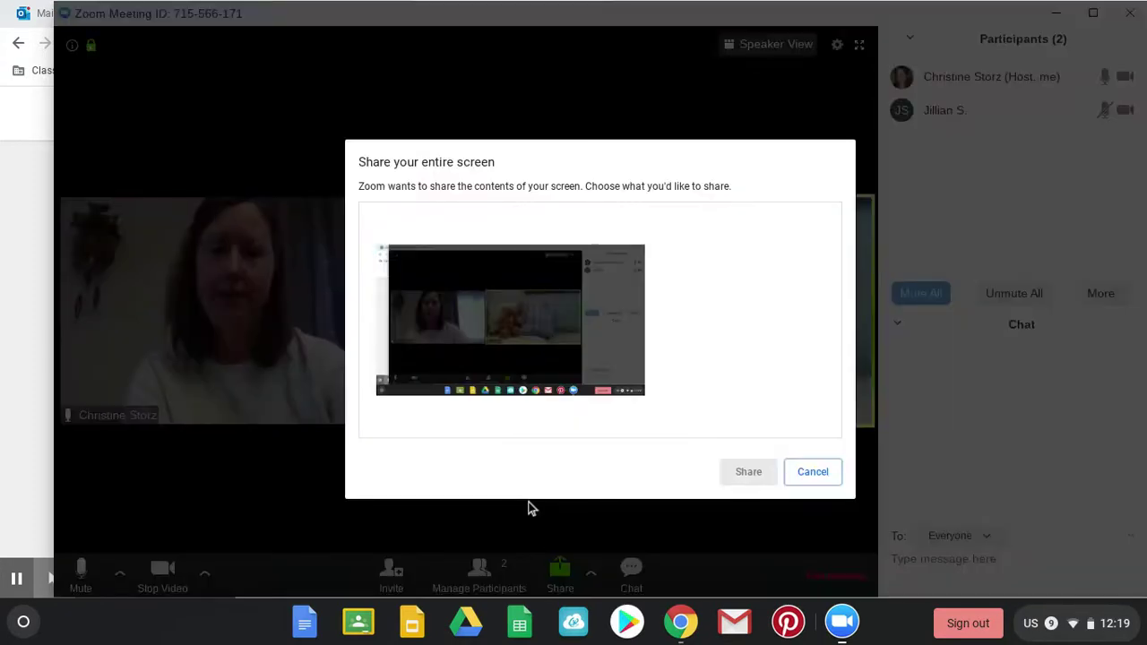
pyautogui.click(571, 380)
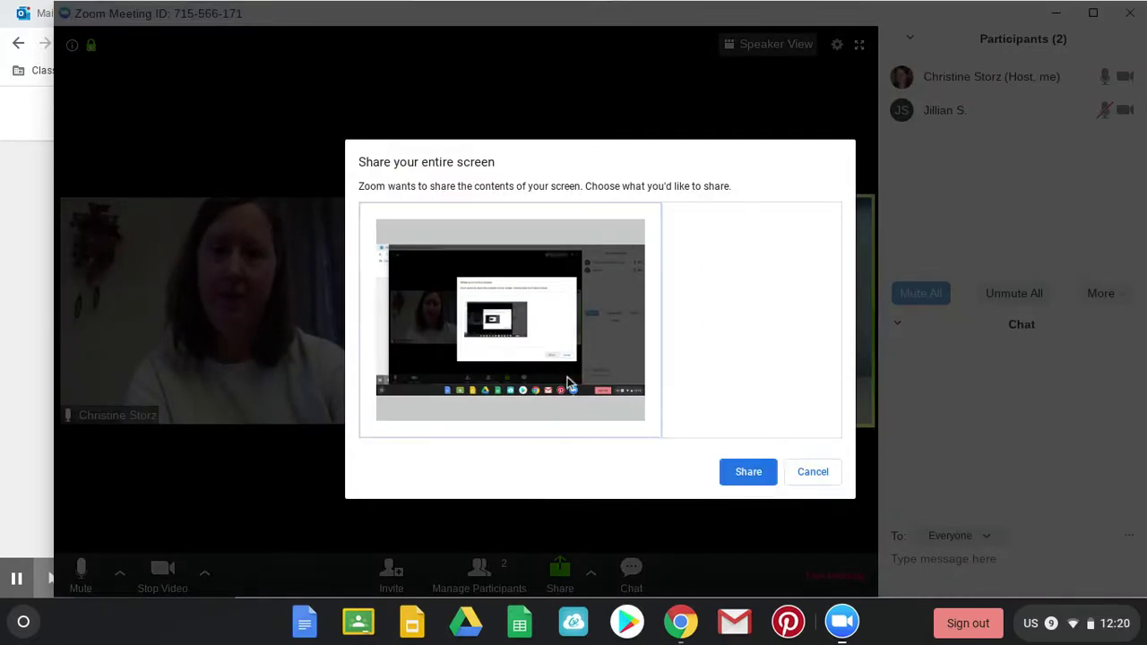
pyautogui.click(740, 476)
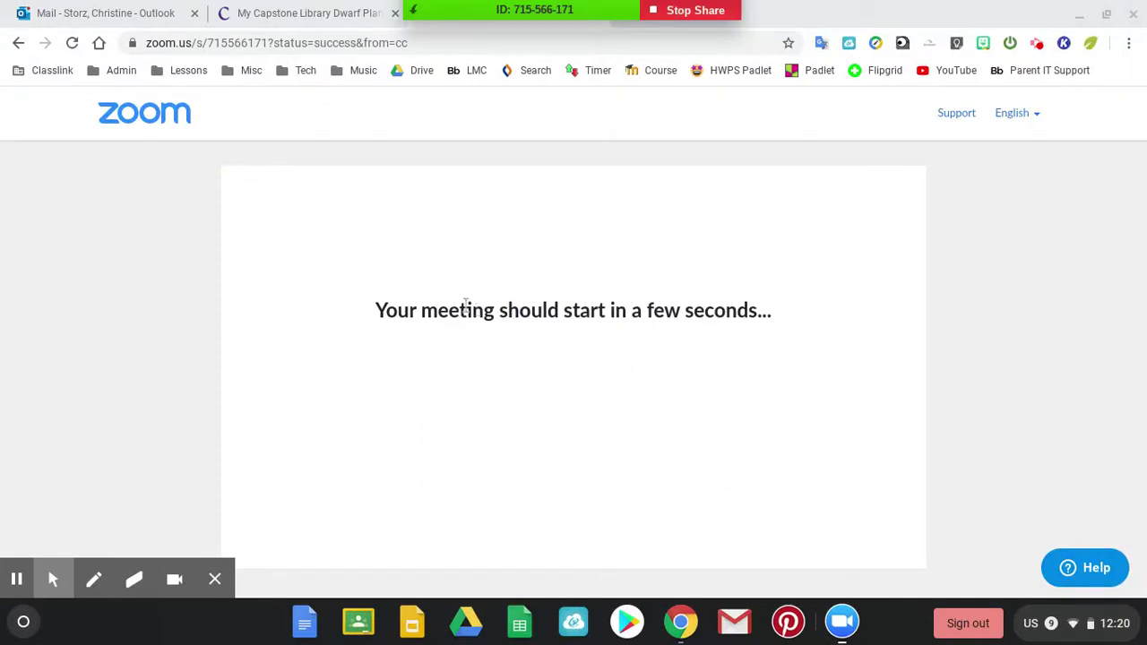
pyautogui.click(303, 14)
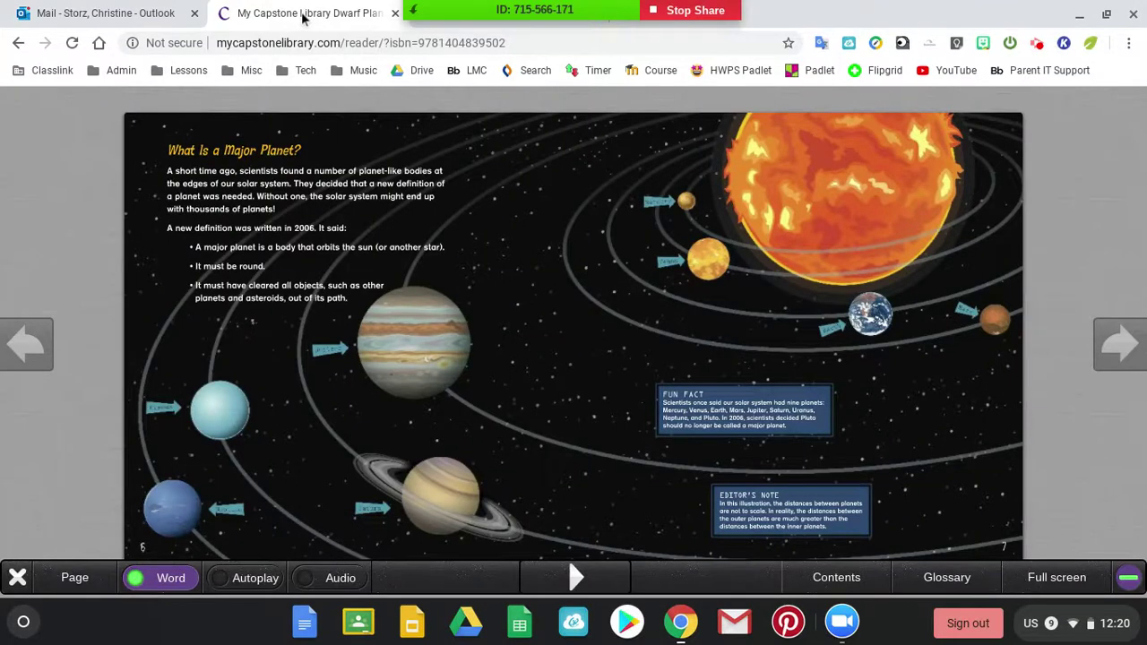